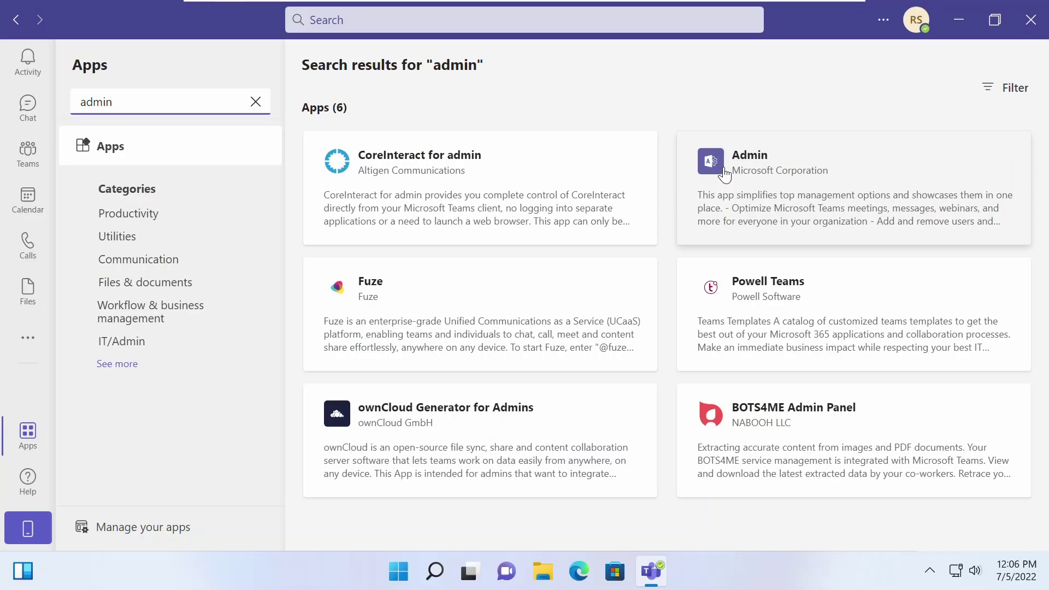
click(726, 171)
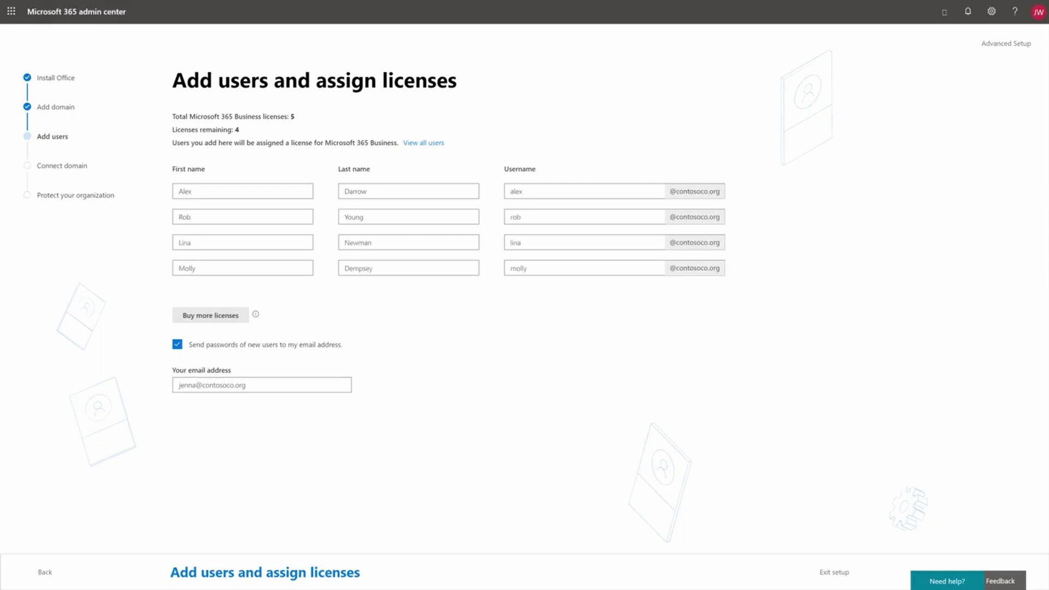
click(236, 574)
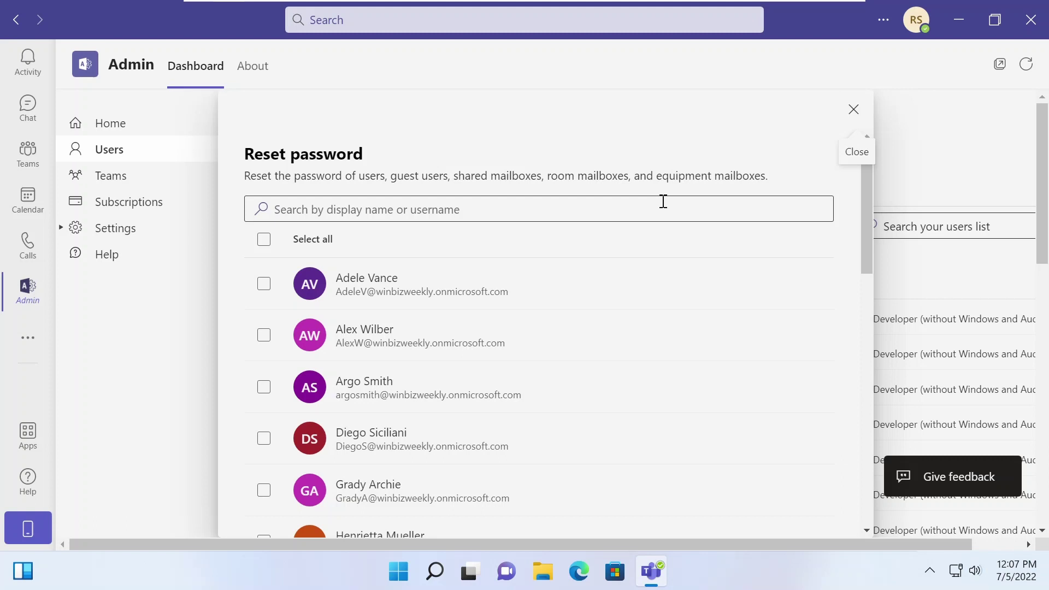
click(852, 110)
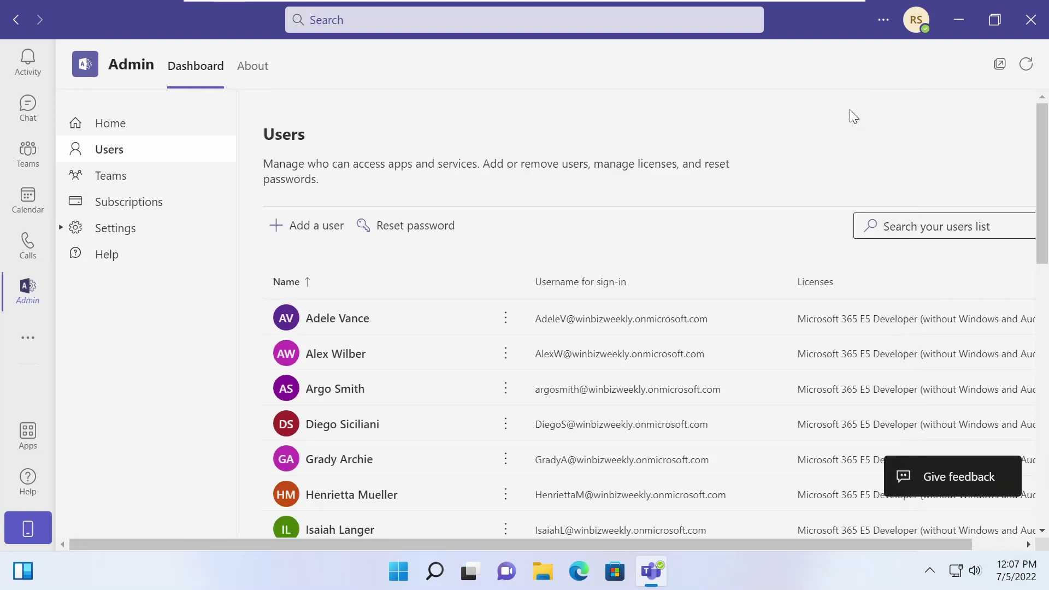
click(363, 319)
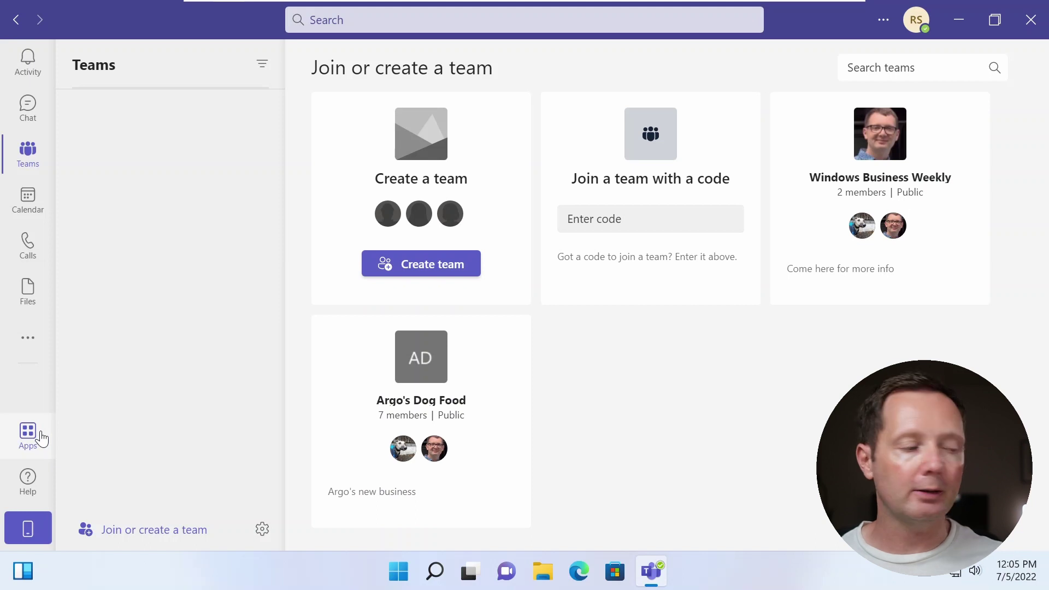
- Search the Teams app store for "admin" and add Microsoft Corporation's Admin app
click(41, 438)
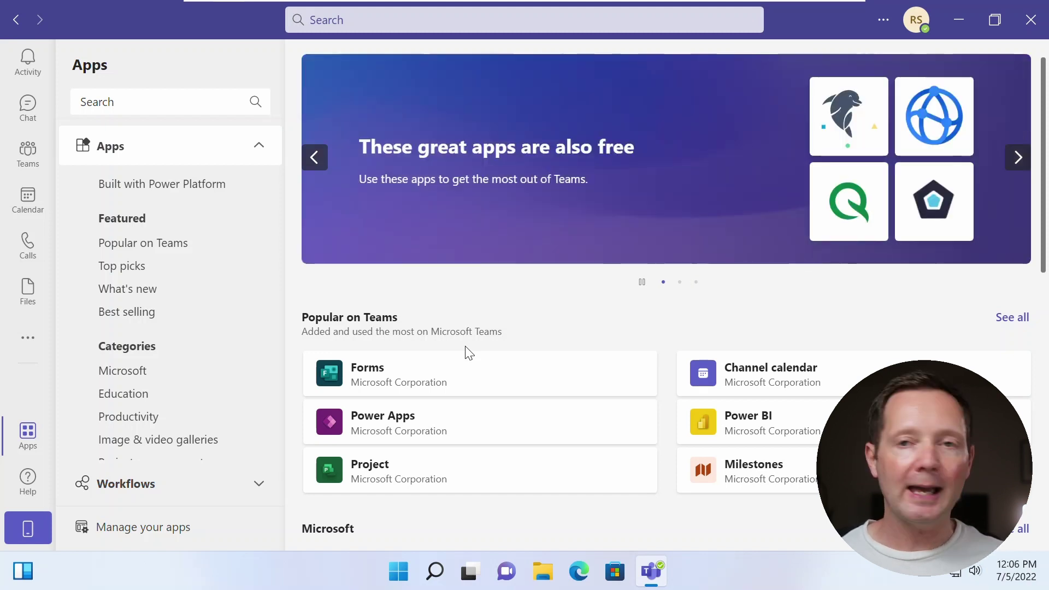
click(190, 92)
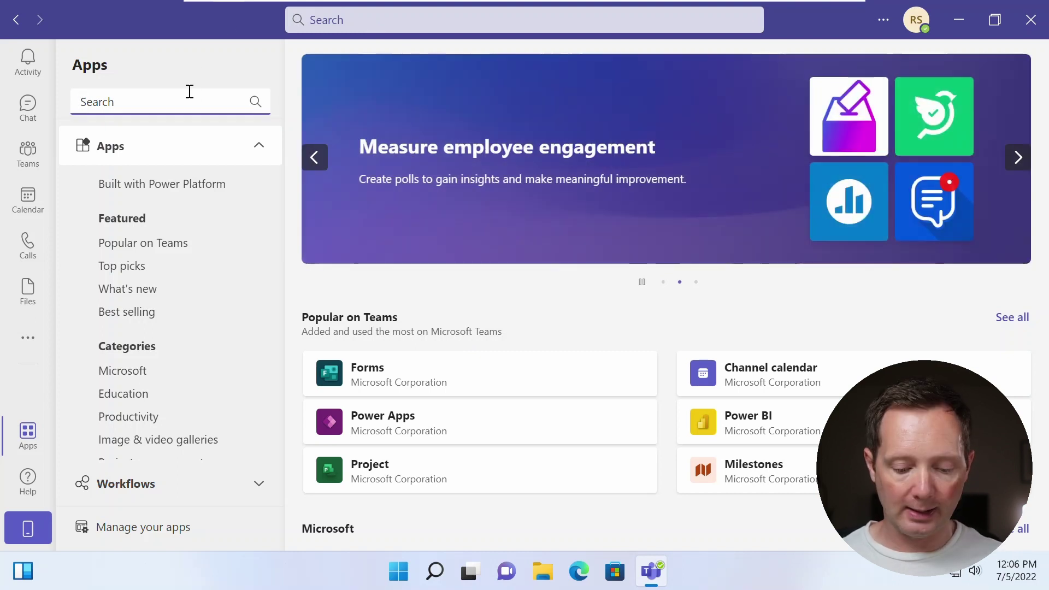
text(admin)
key(Return)
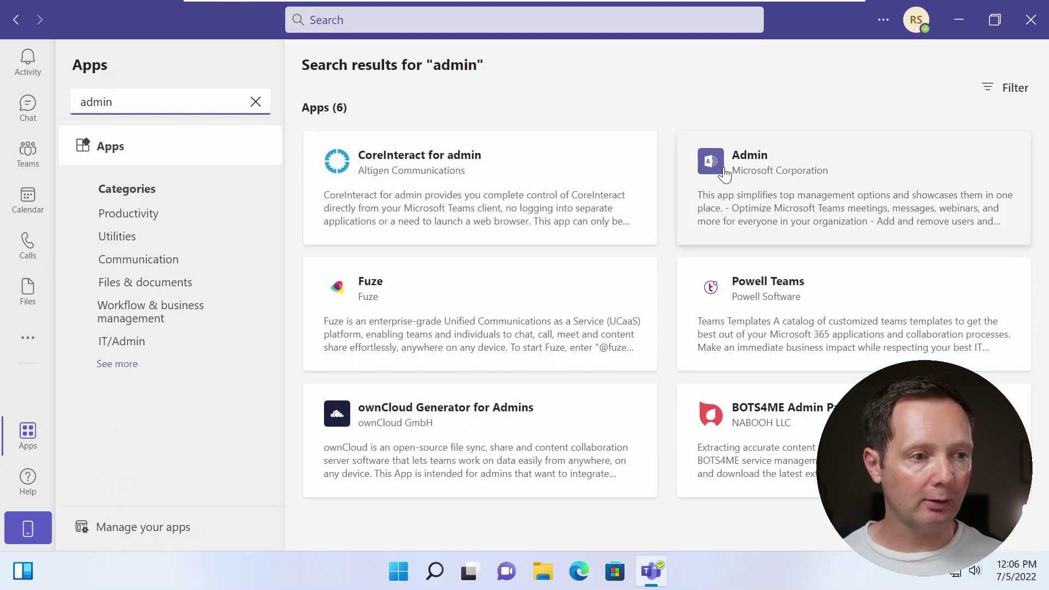
click(725, 175)
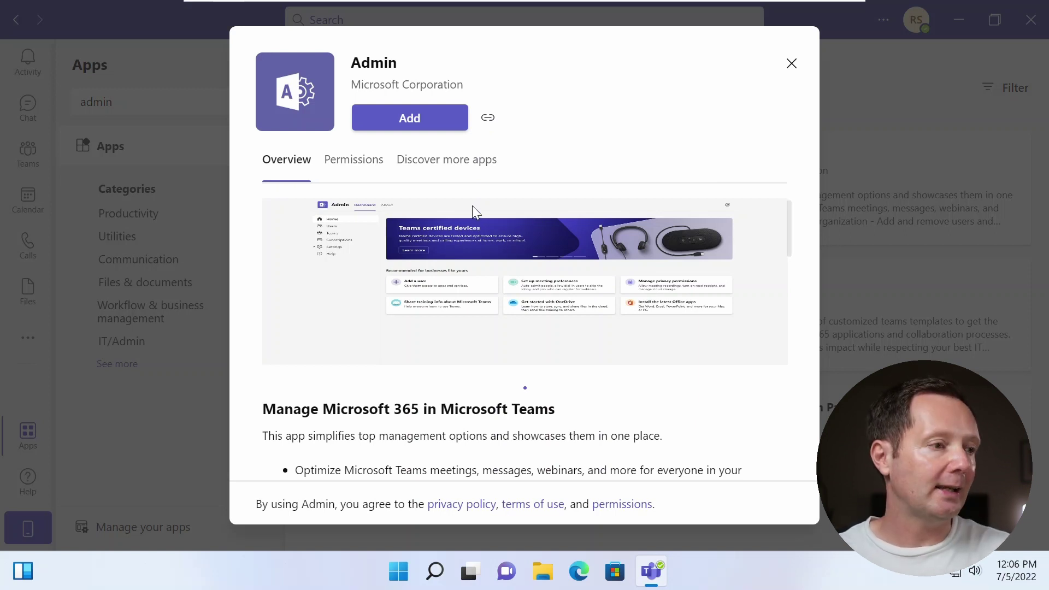
click(407, 121)
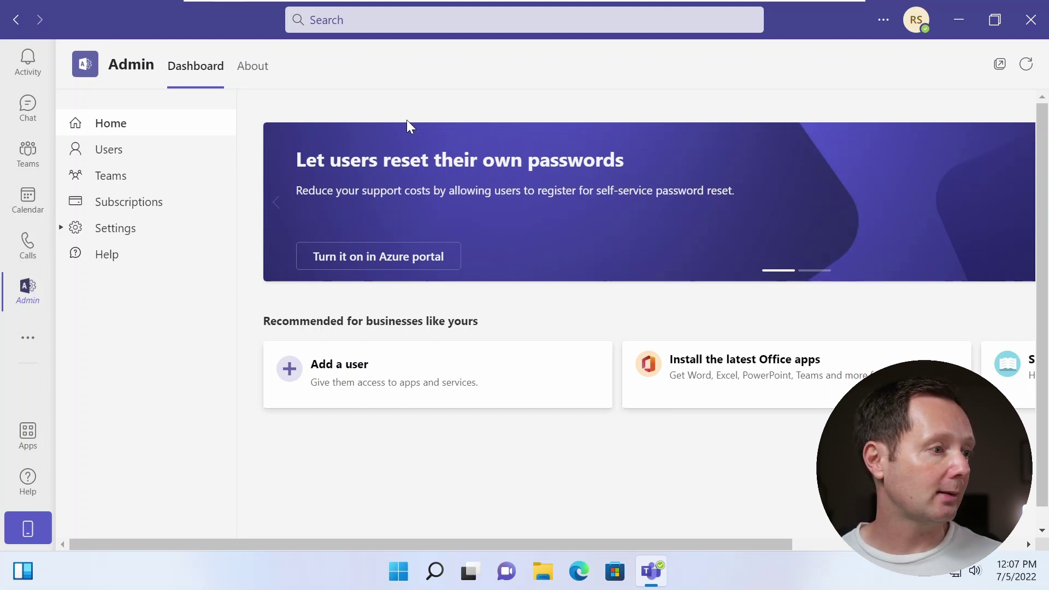
- Look through the organization's user list in the Admin app and view the accounts offered for a password reset
click(153, 151)
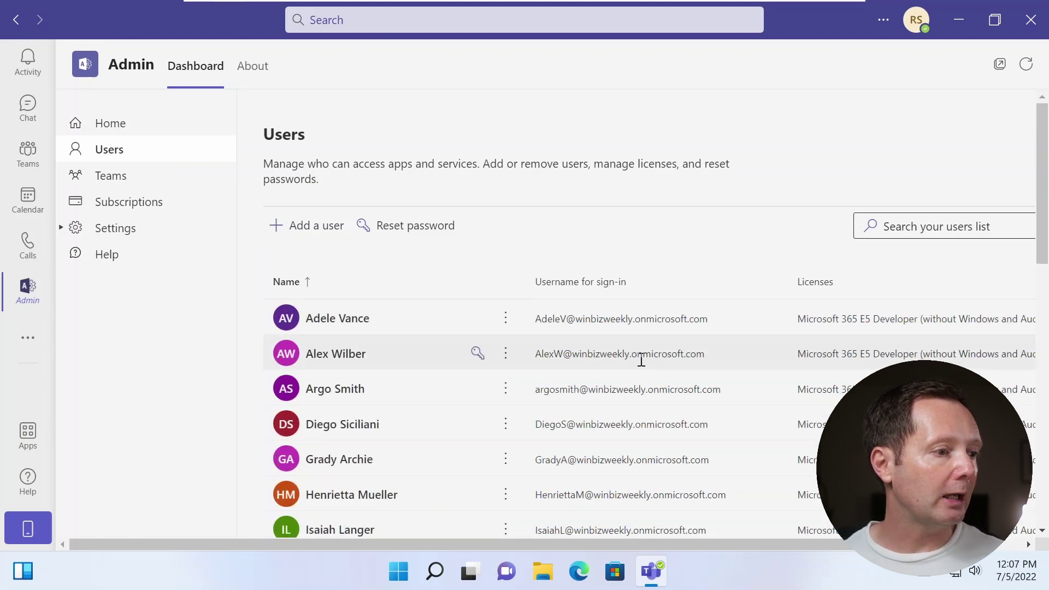
scroll(639, 361, down, 10)
scroll(637, 362, up, 10)
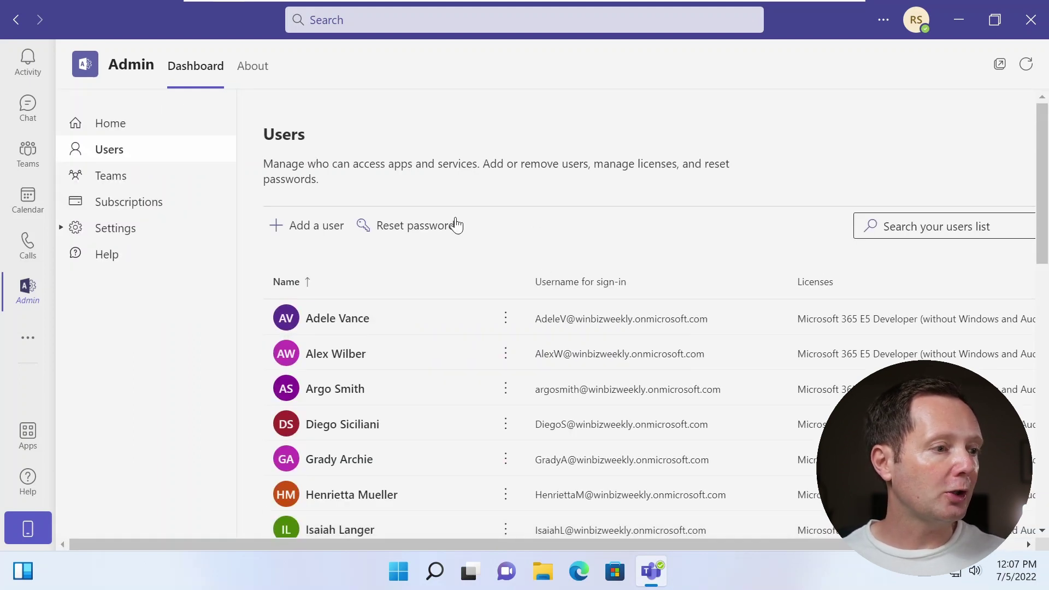
click(457, 225)
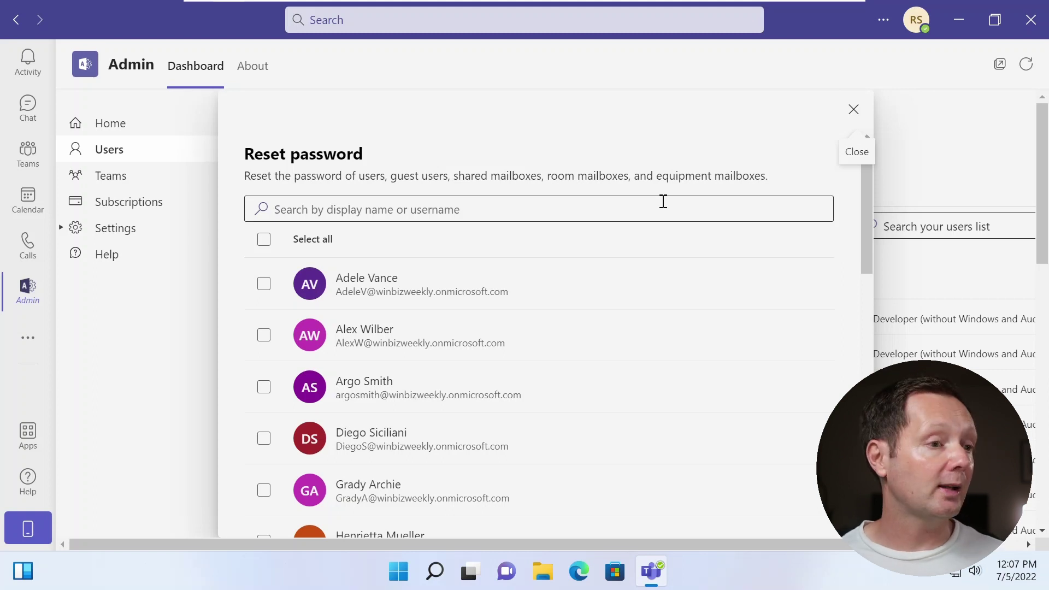
click(853, 110)
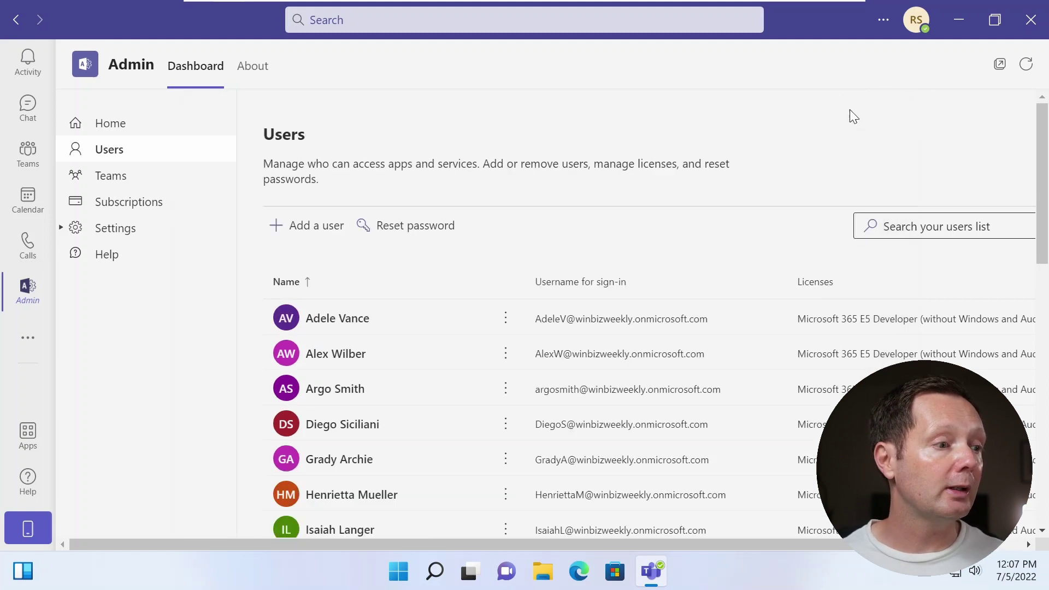
- Review the first listed user's account details, licenses and apps, and the additional management actions available for that user
click(361, 318)
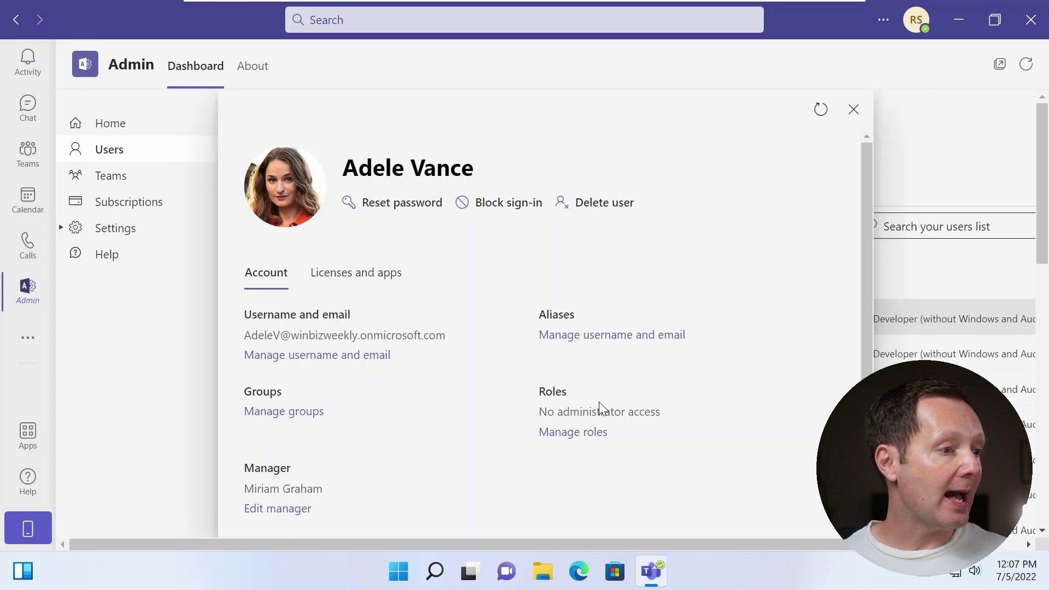
click(375, 274)
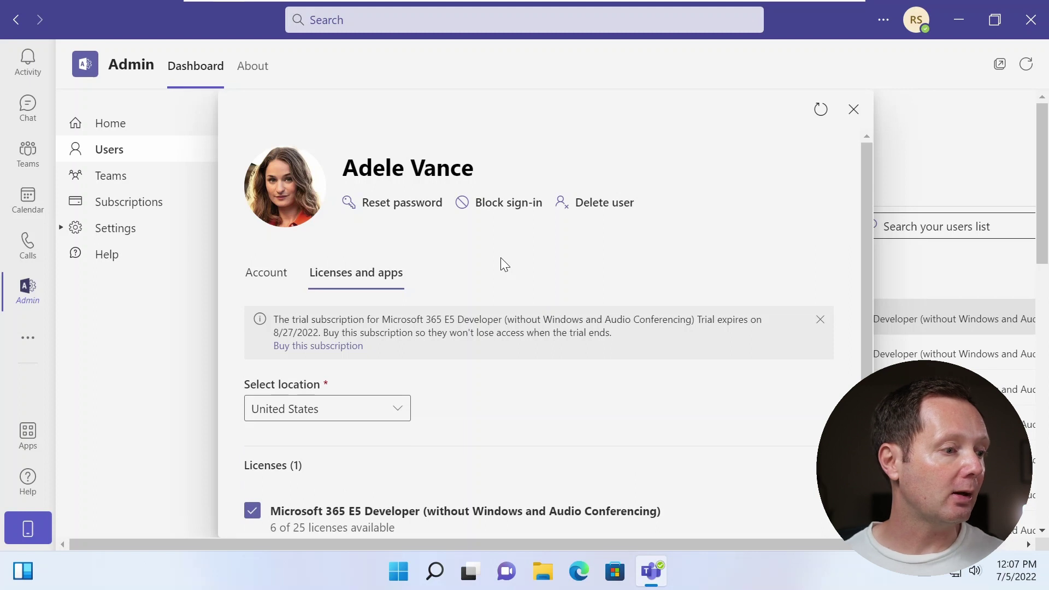
scroll(613, 300, down, 4)
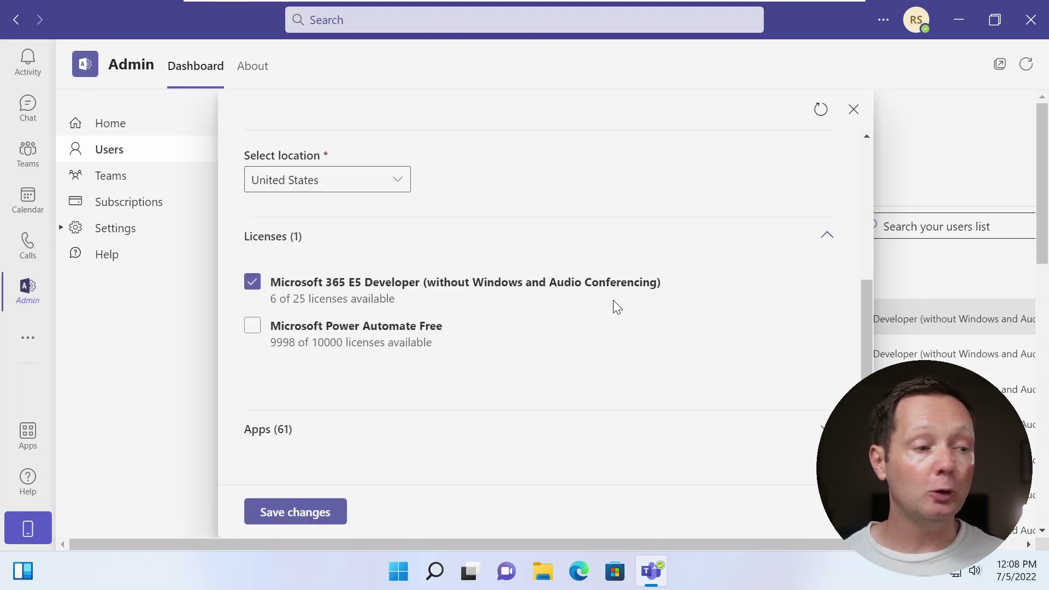
scroll(613, 300, up, 4)
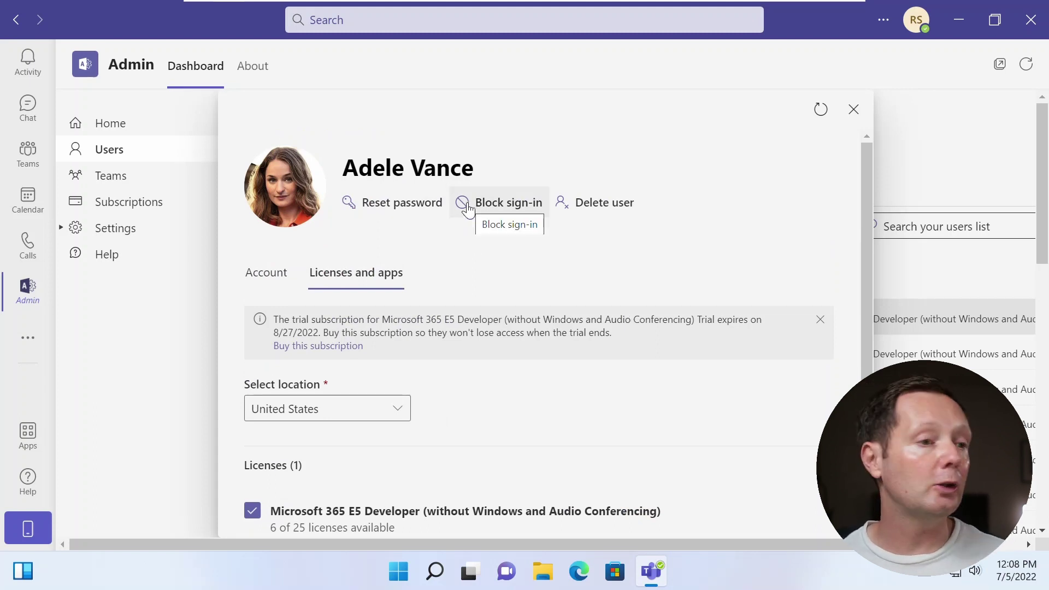
click(854, 109)
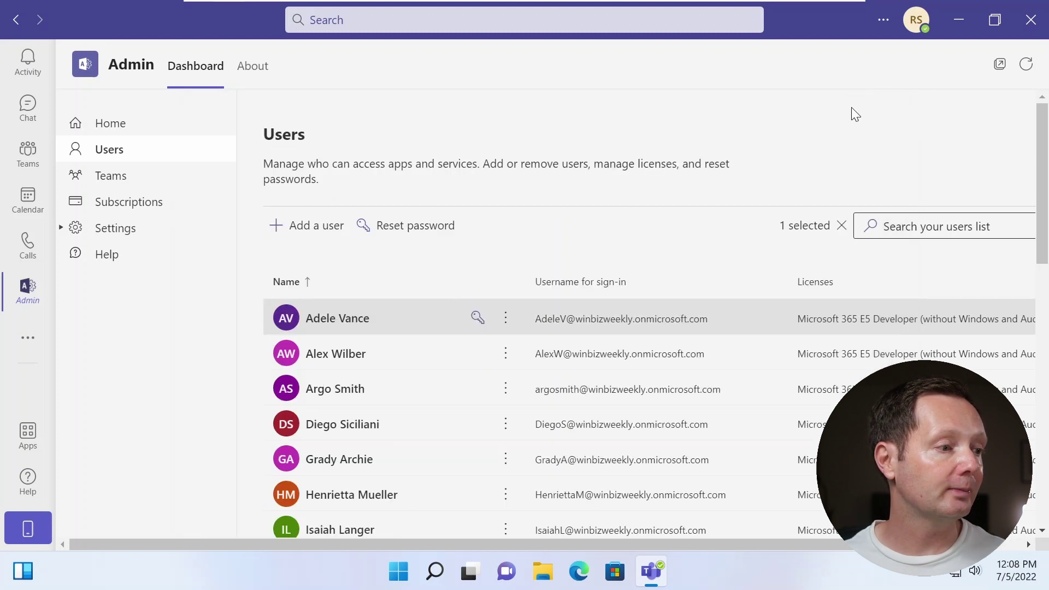
click(512, 325)
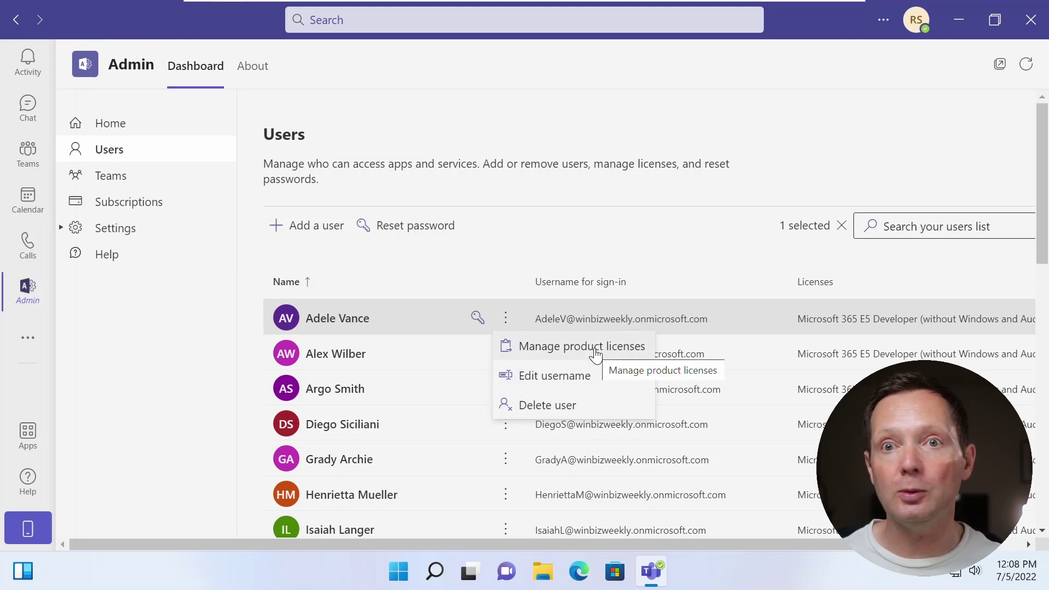
click(663, 234)
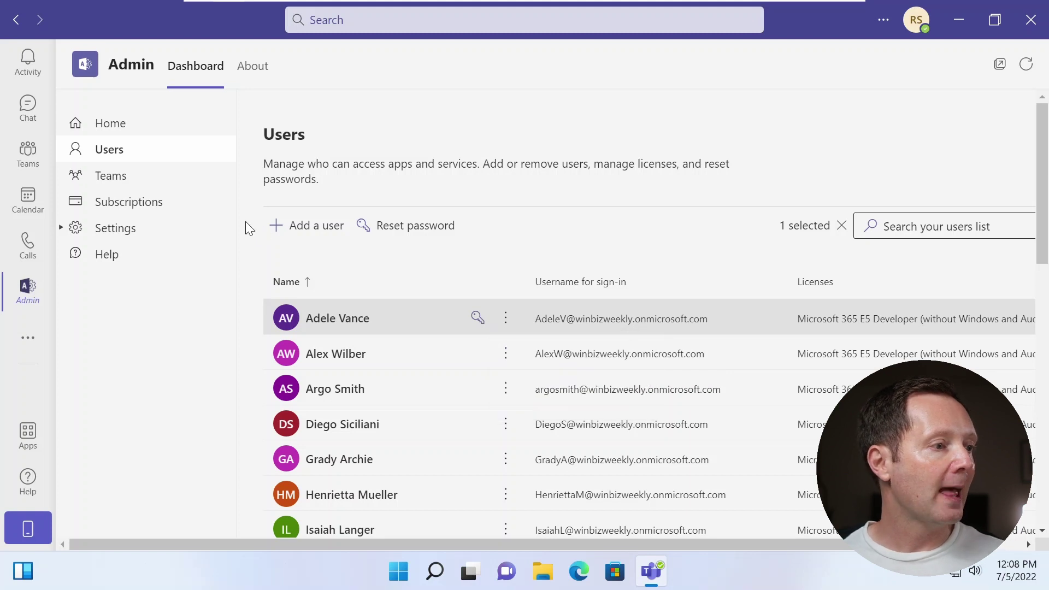
- Review the general information, members and settings of the Argo's Dog Food team
click(152, 182)
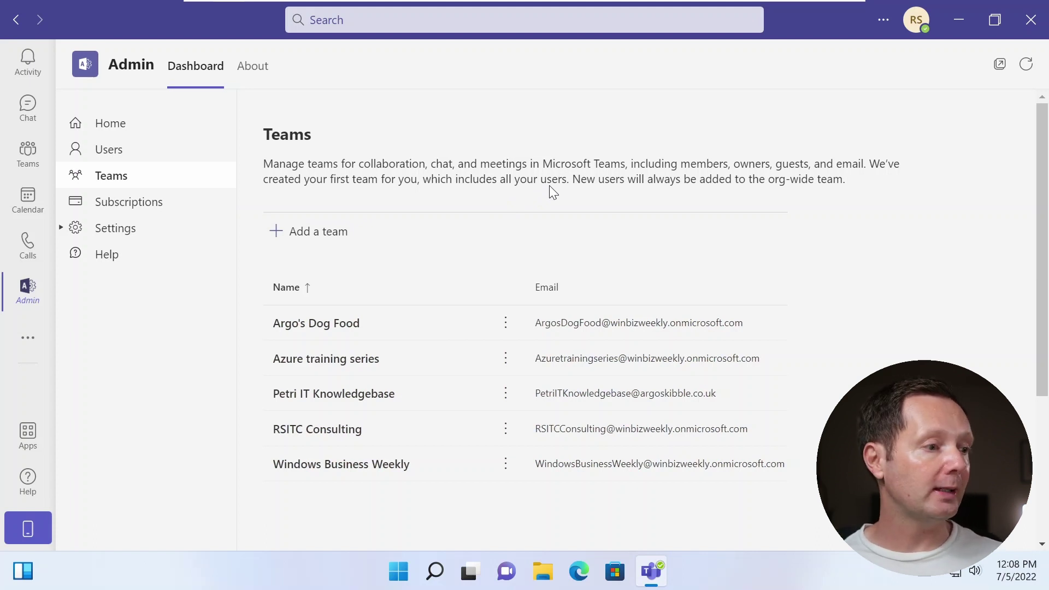
click(329, 324)
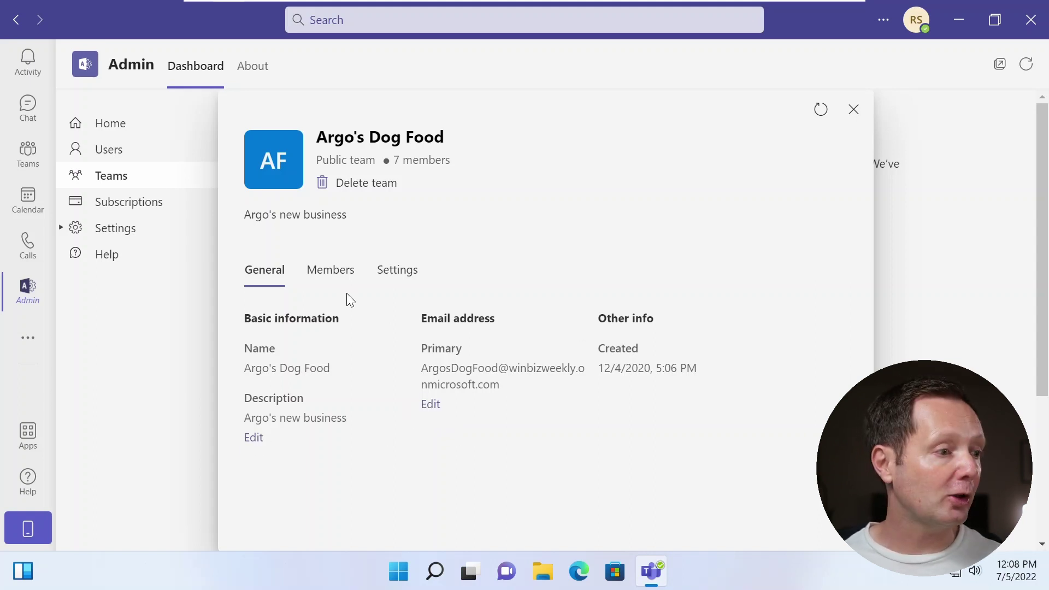
click(337, 276)
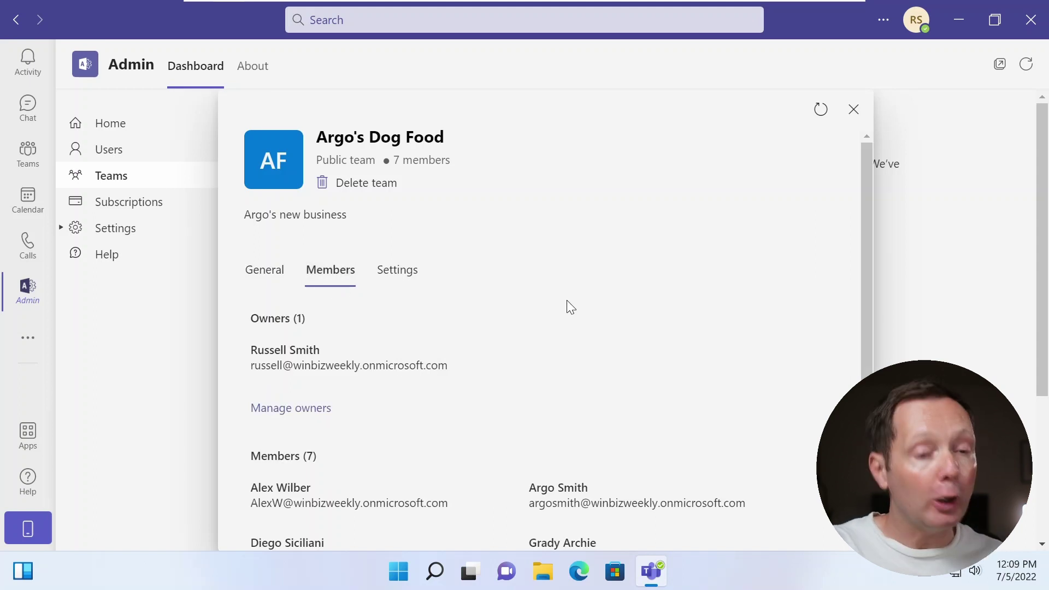
click(398, 271)
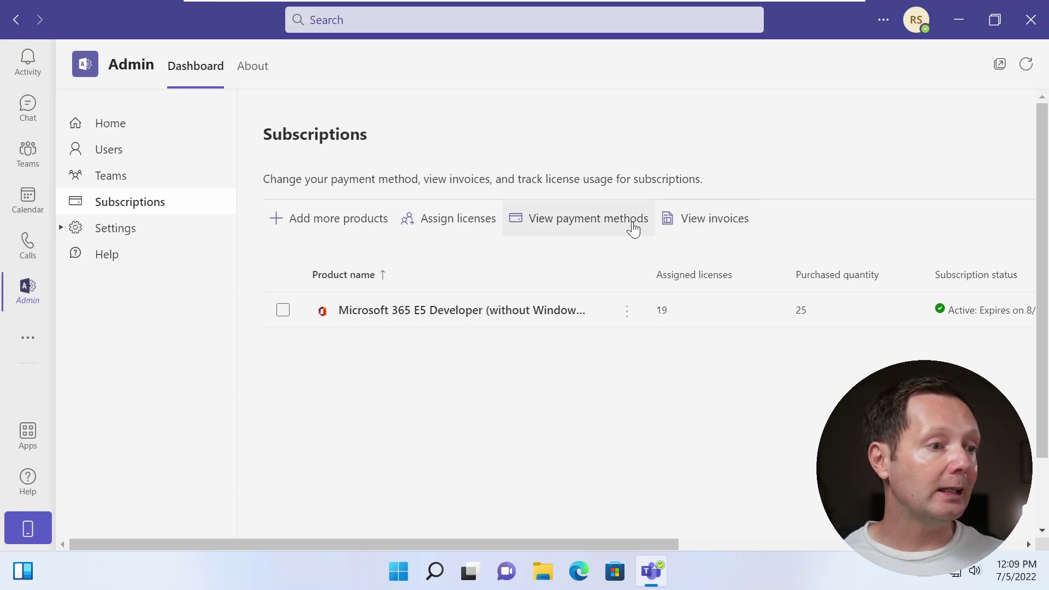
- View the subscription invoices and examine the org-wide Meetings settings
click(699, 222)
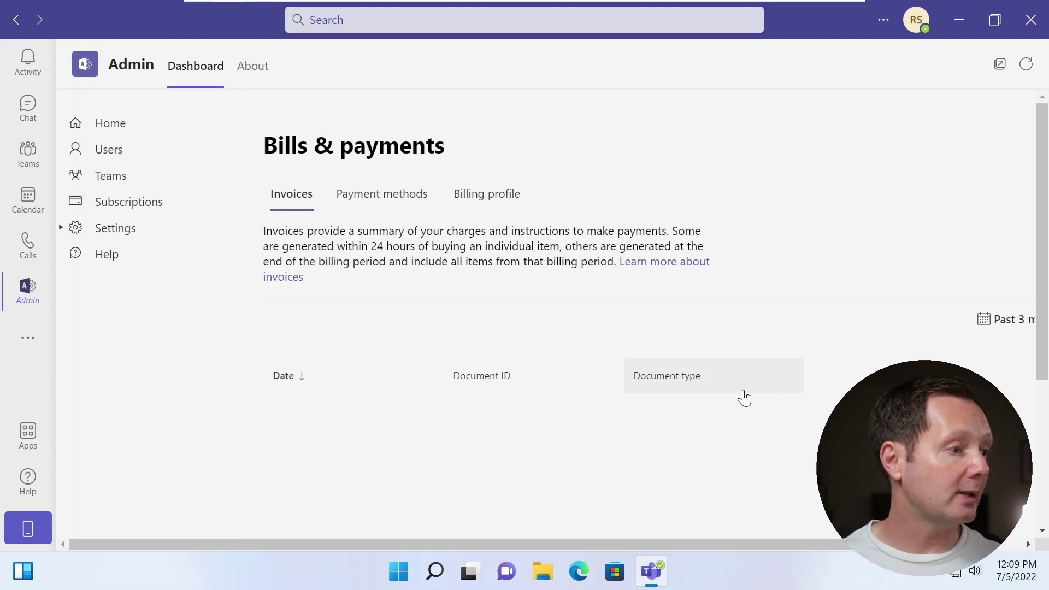
click(105, 230)
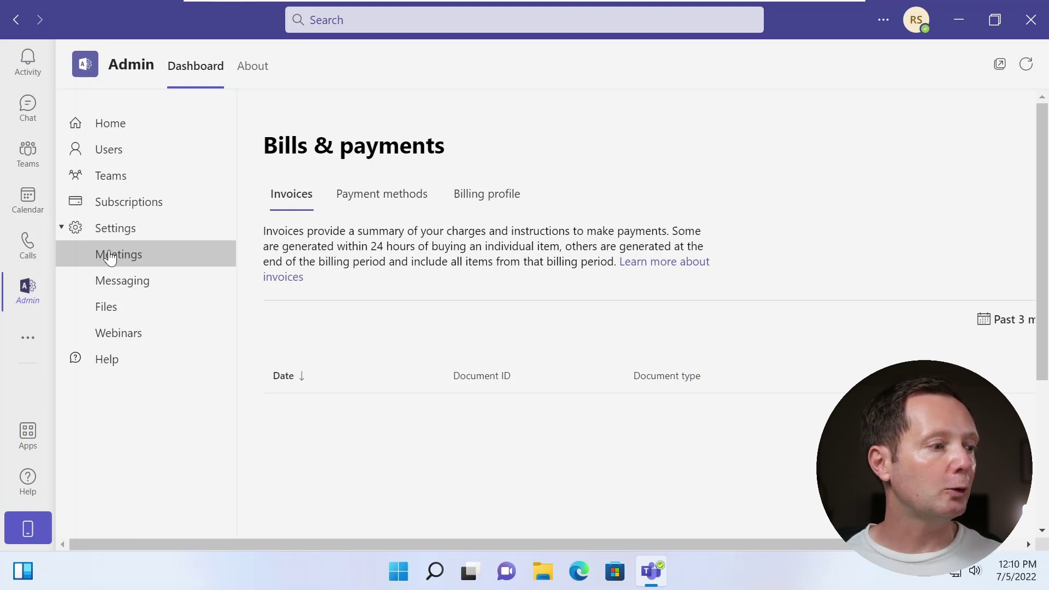
click(110, 257)
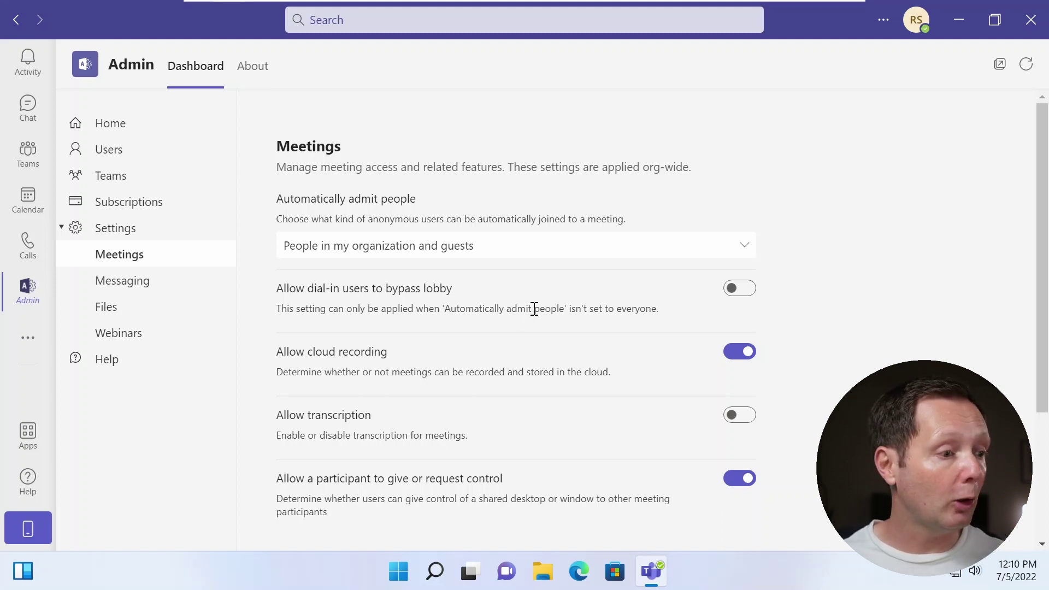
scroll(576, 353, down, 3)
scroll(576, 353, up, 4)
scroll(576, 352, down, 3)
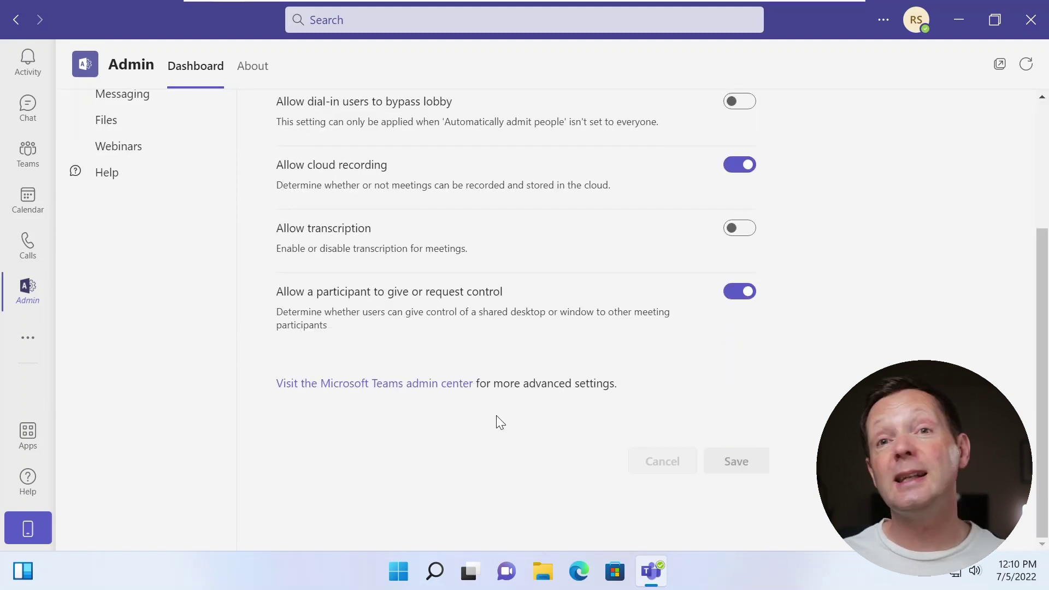
scroll(497, 418, up, 3)
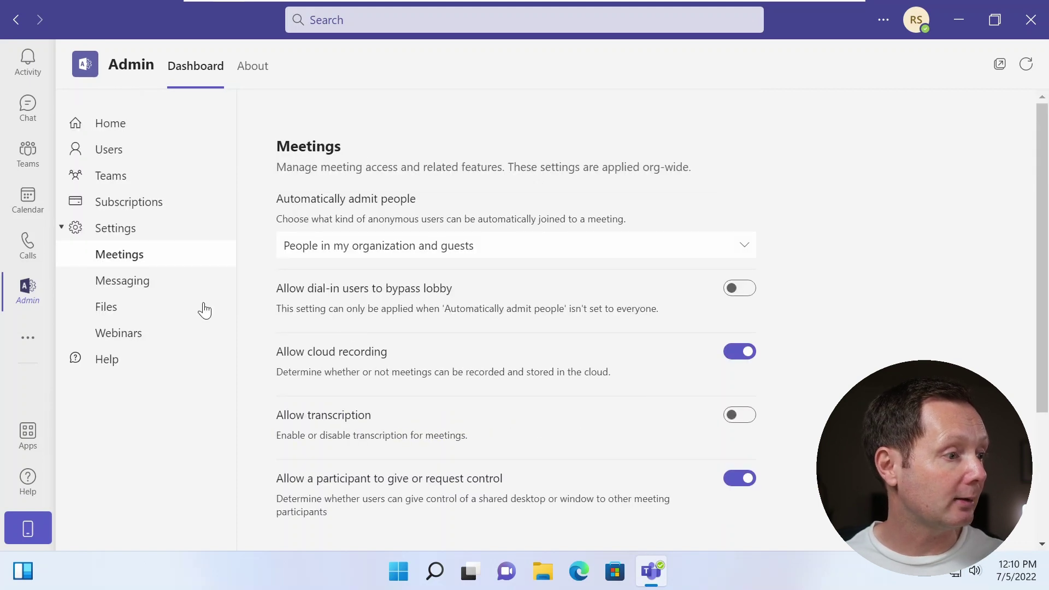
- Examine the org-wide Messaging, Files and Webinars settings
click(148, 294)
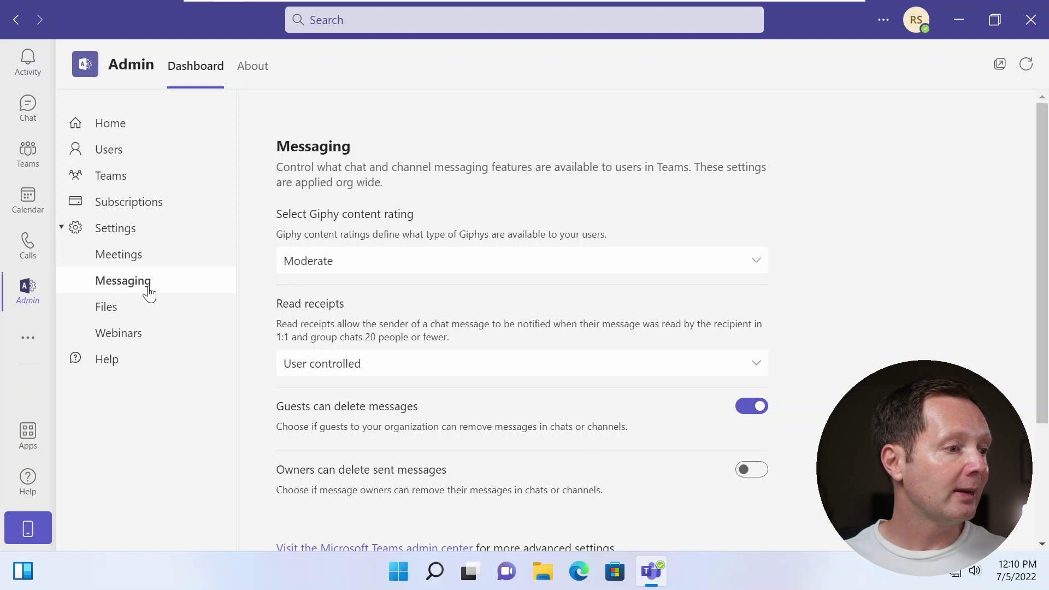
scroll(762, 331, down, 3)
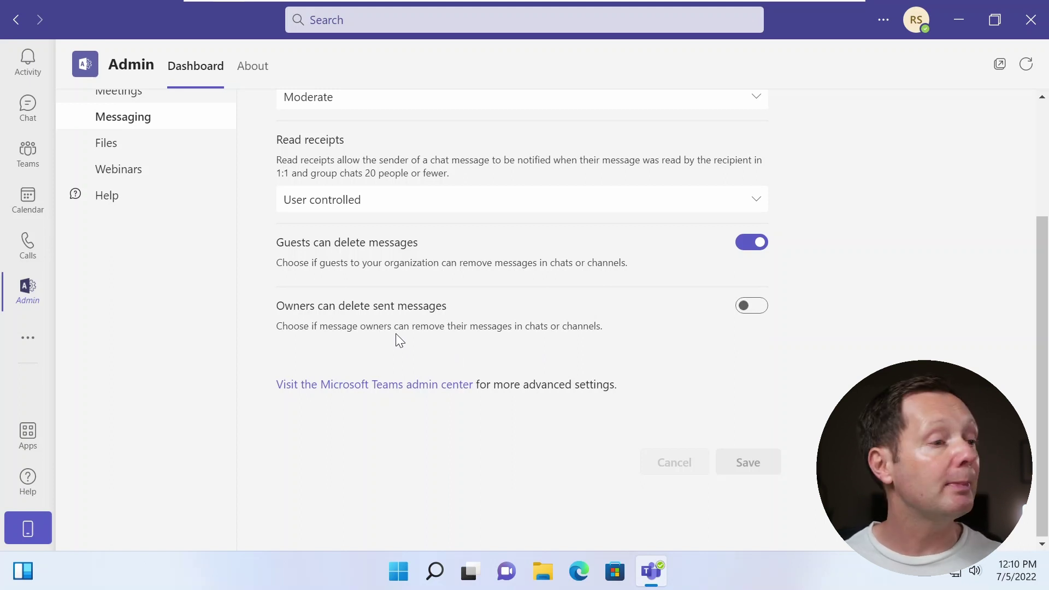
click(104, 145)
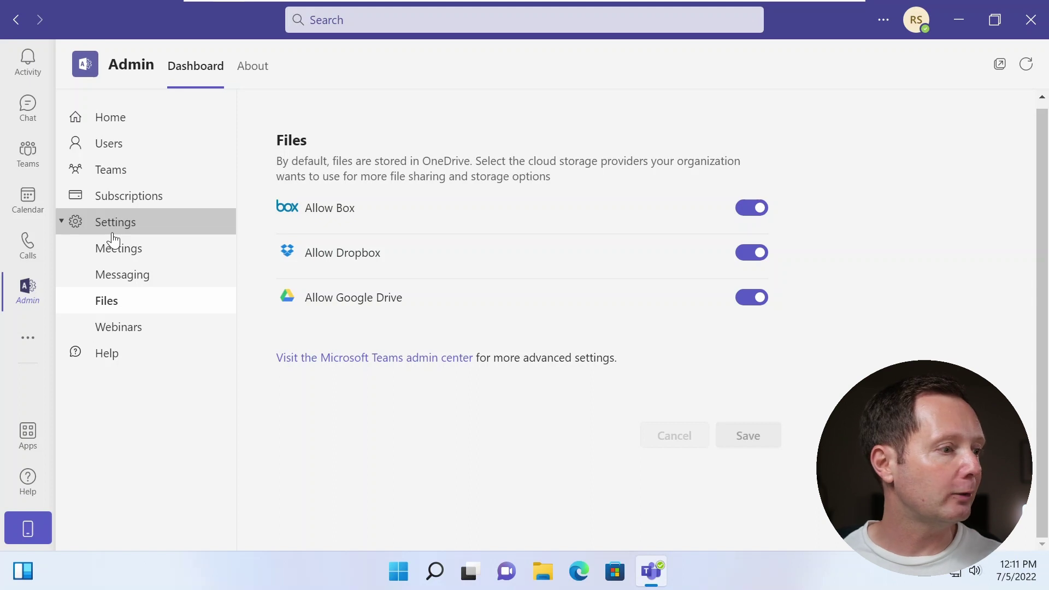
click(99, 327)
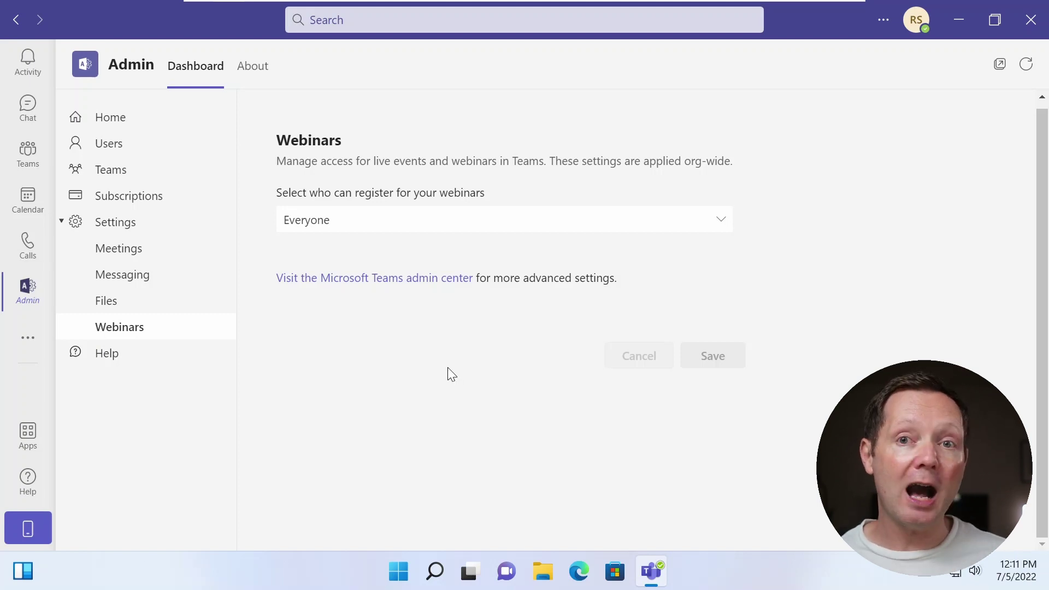
- Uninstall the Admin app from Teams and confirm its removal
right_click(32, 298)
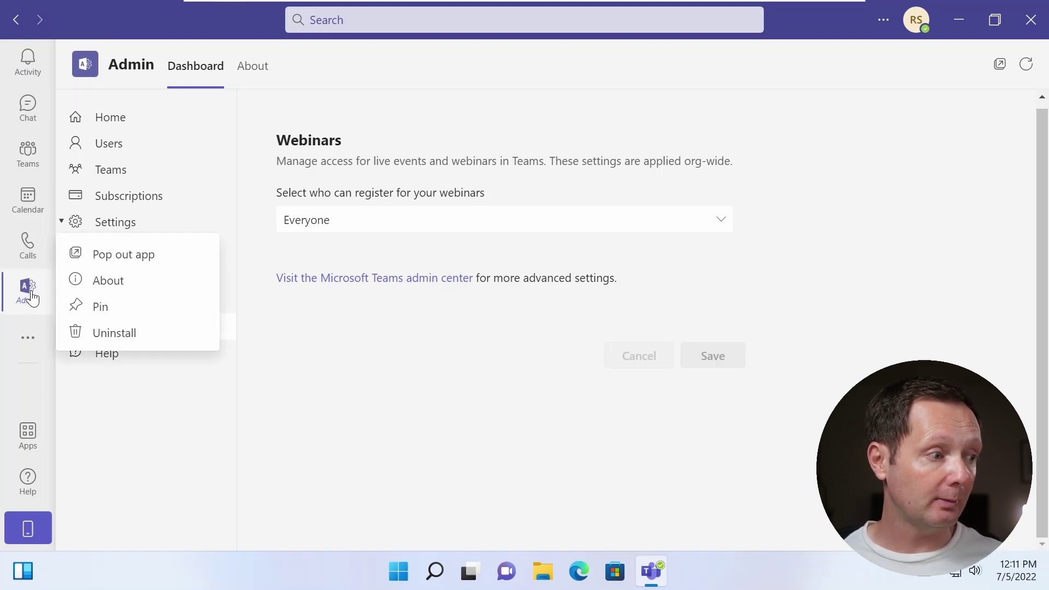
click(134, 336)
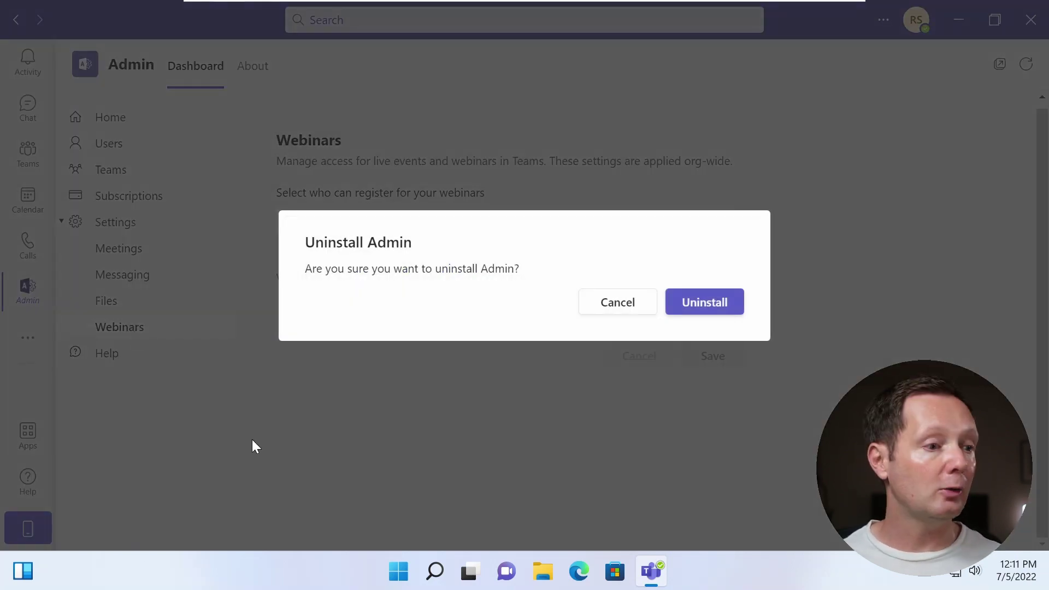
click(704, 308)
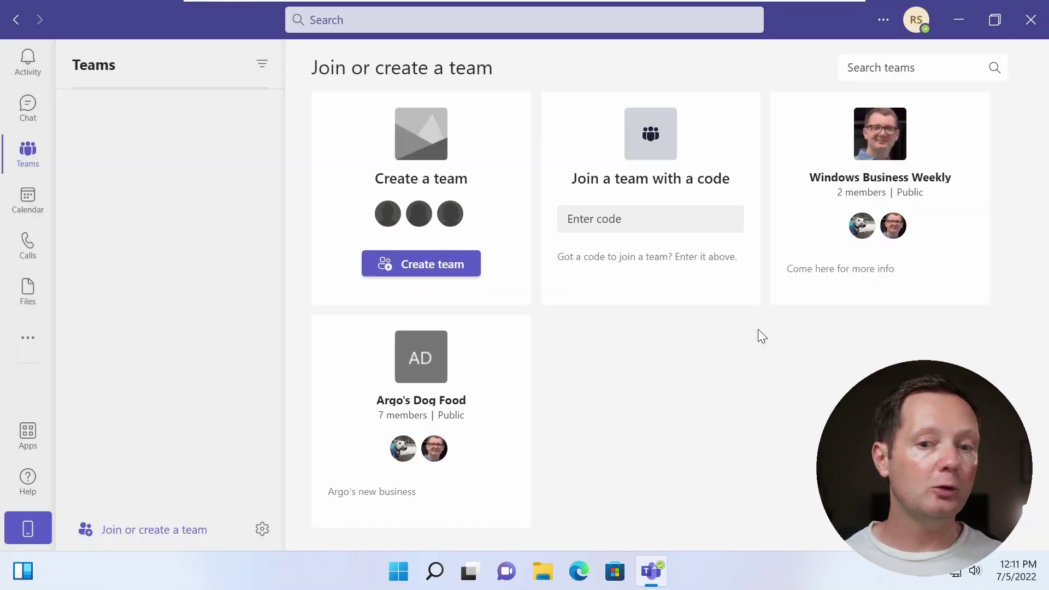